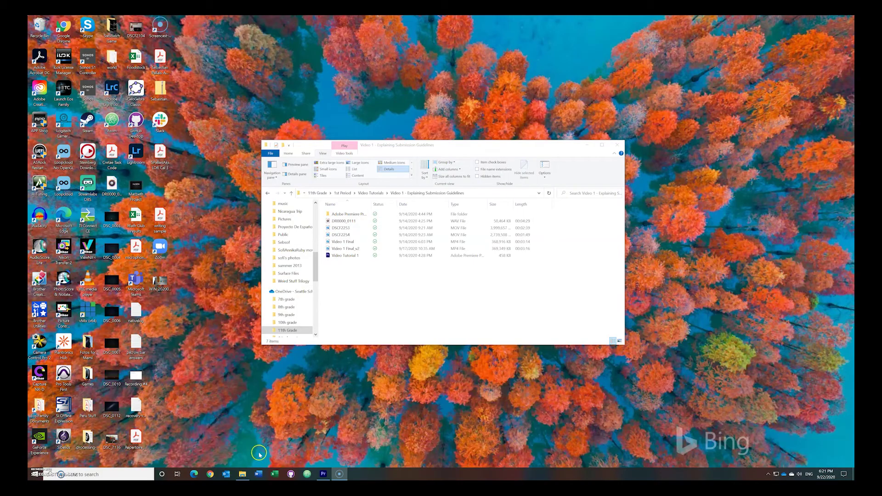
Step: Load onedrive.seattleschools.org in a fresh Chrome window
click(209, 475)
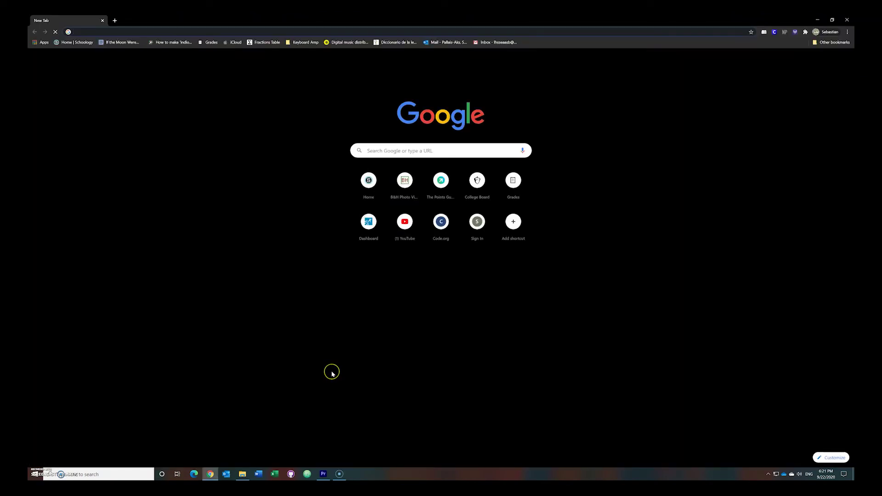
text(seattle)
key(Return)
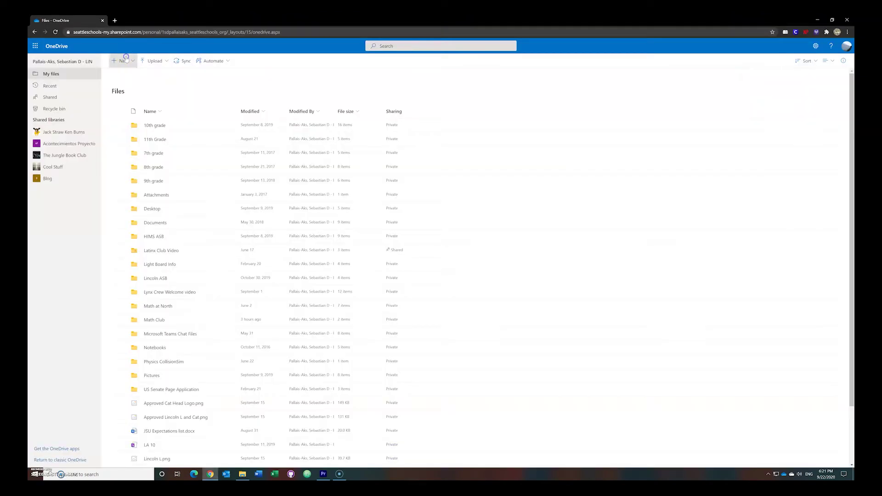
Step: Create a new folder named 'test folder for tutorial' in My files and open it
click(126, 60)
click(131, 73)
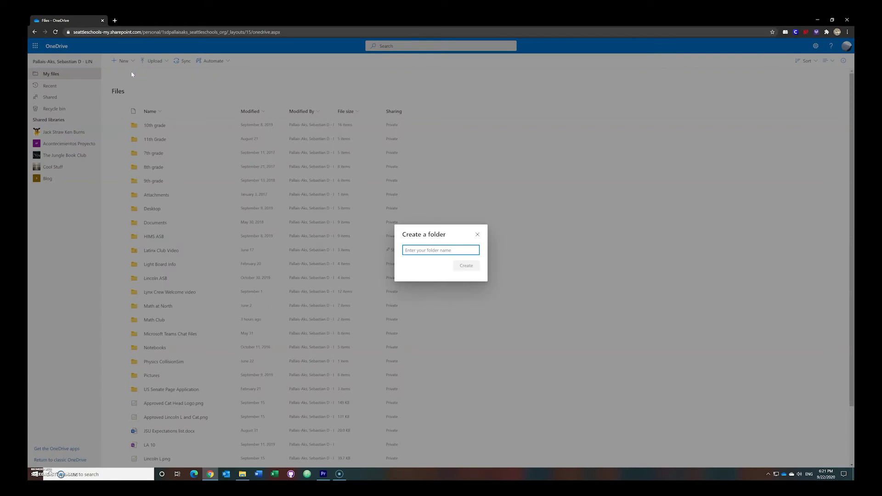
text(test folder for tutorial)
click(457, 265)
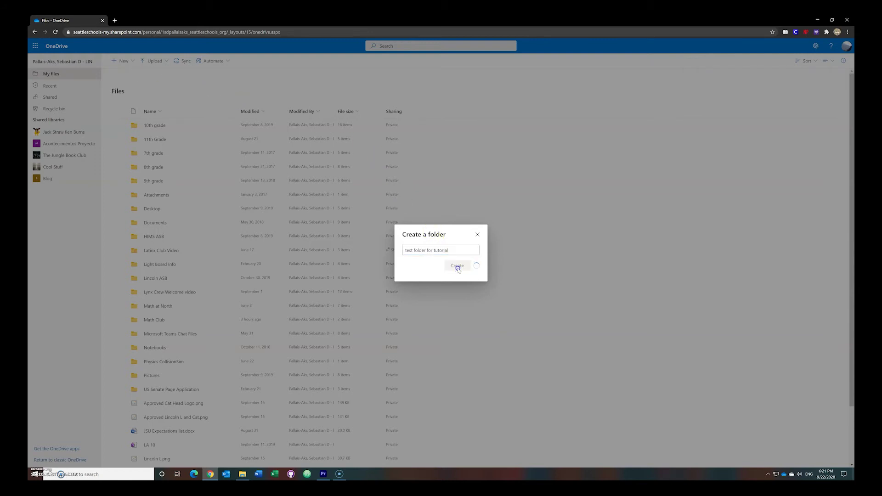
click(159, 390)
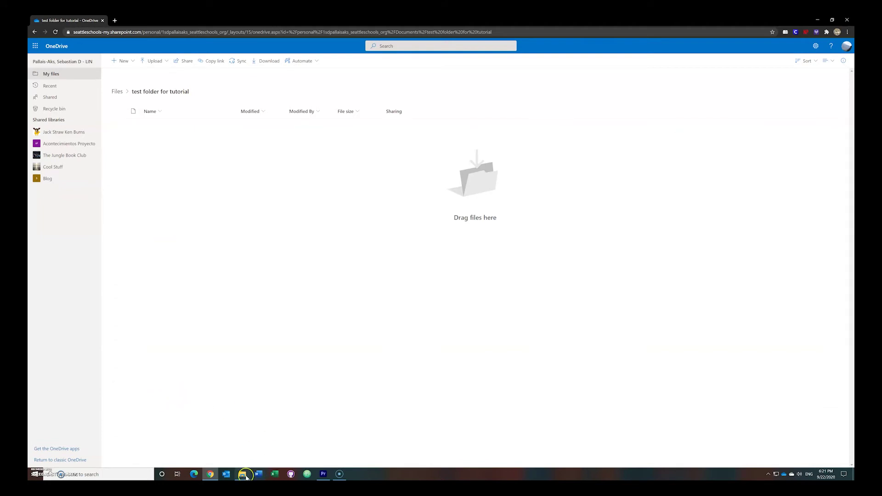
Step: Drag Video 1 Final_v2 from File Explorer into the folder and let the 361 MB upload finish
click(242, 474)
click(345, 249)
drag(208, 236, 199, 235)
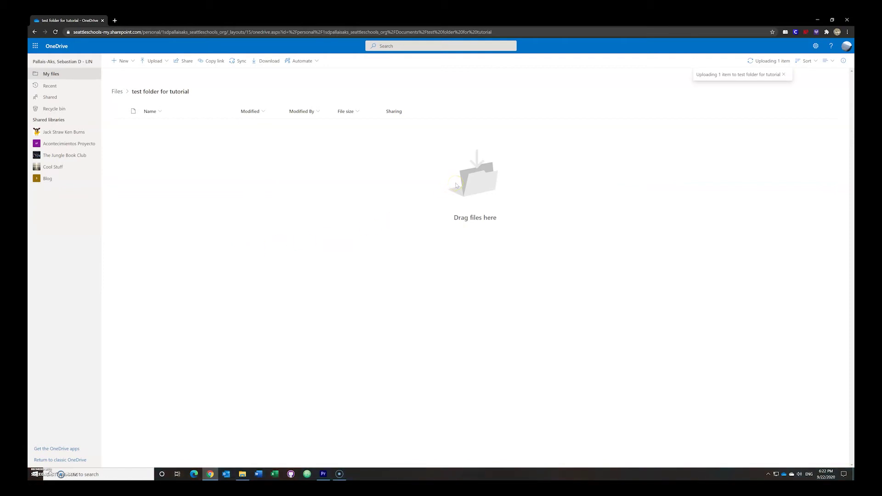
click(776, 74)
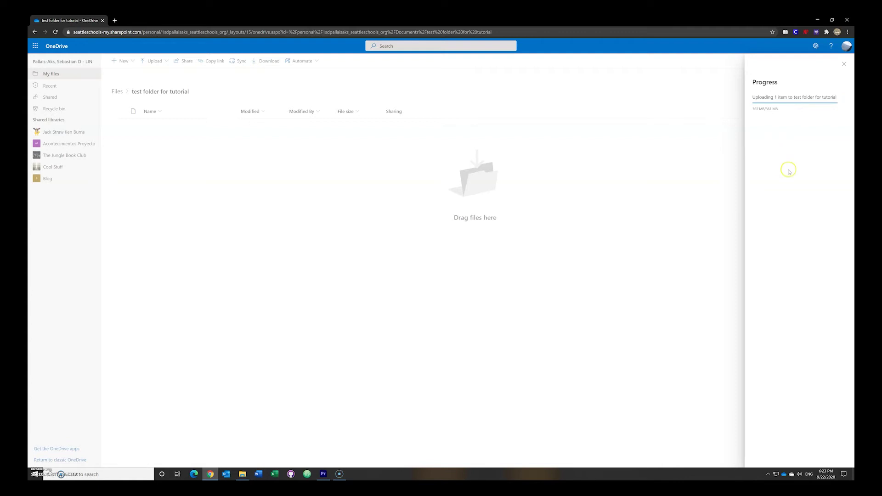
click(841, 67)
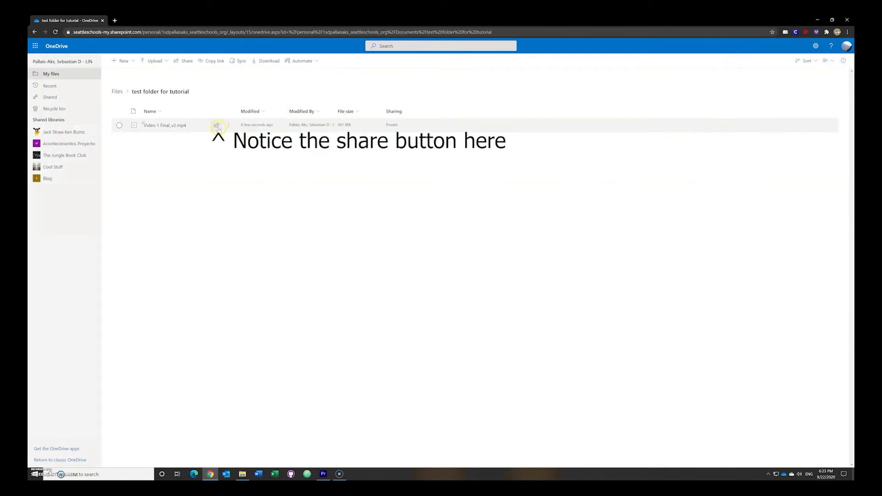
Step: Share Video 1 Final_v2.mp4 as an anyone-with-the-link edit link with no password, and copy it
click(217, 126)
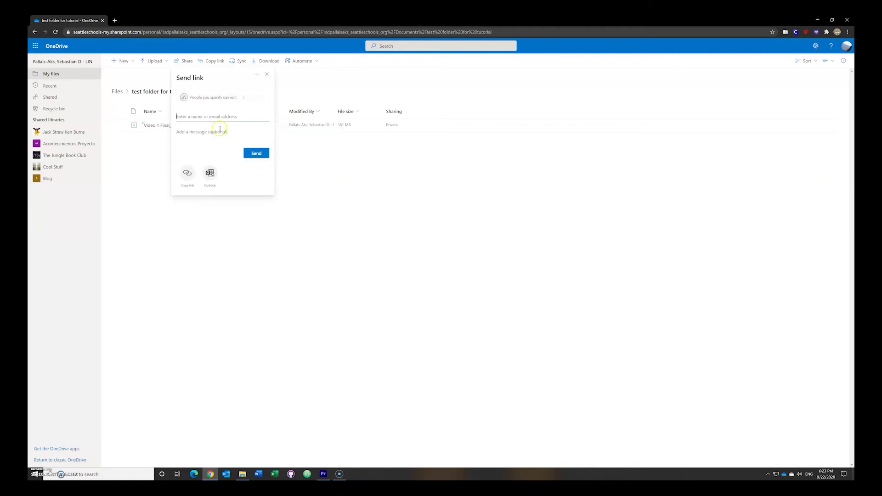
click(216, 97)
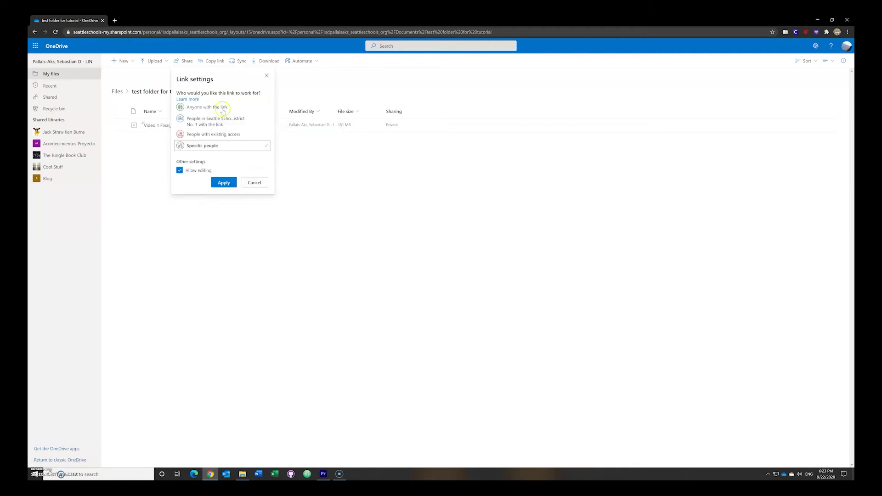
click(223, 107)
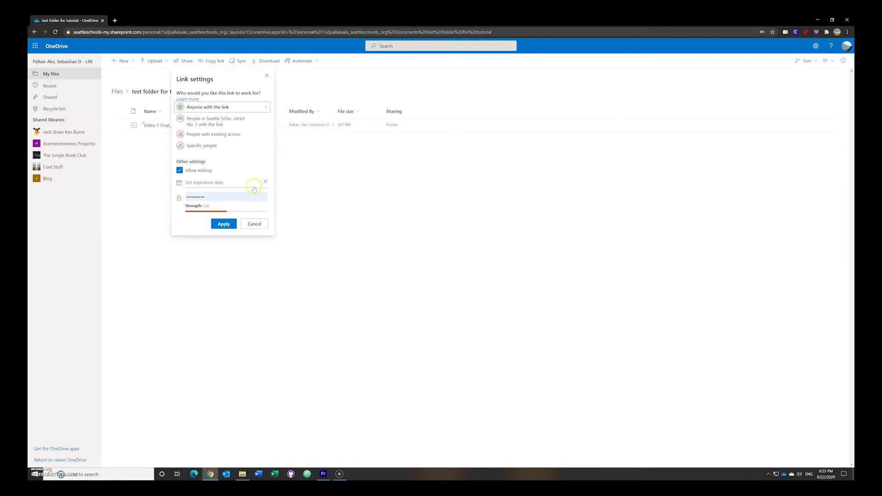
click(227, 197)
drag(227, 198, 163, 201)
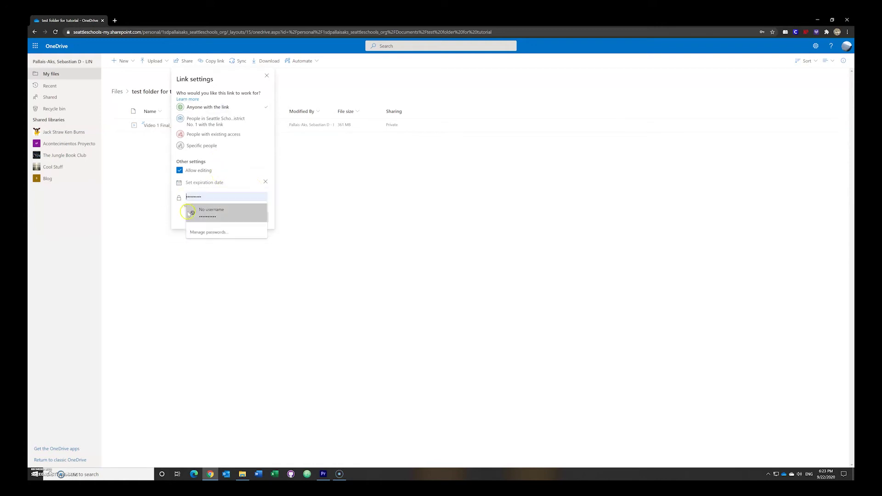
key(BackSpace)
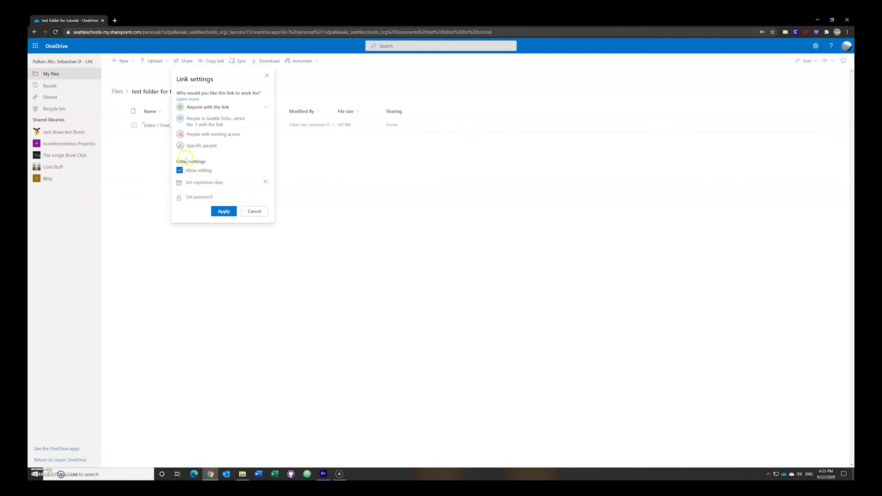
click(224, 212)
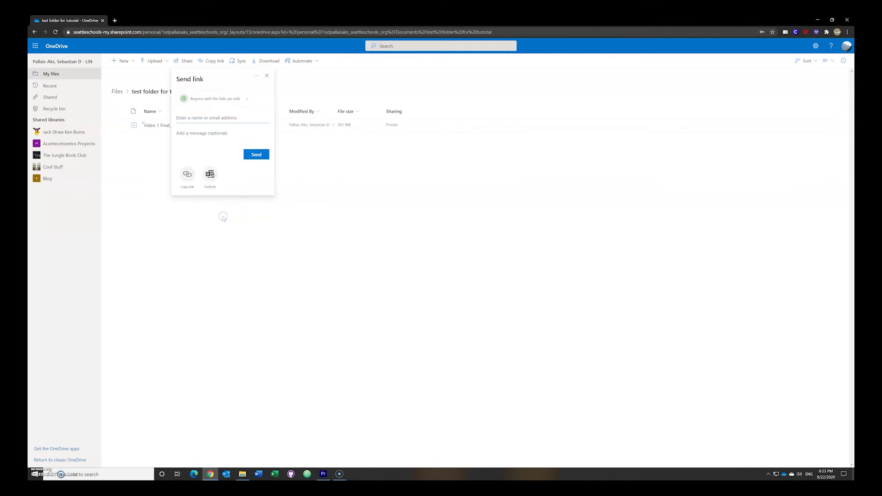
click(192, 177)
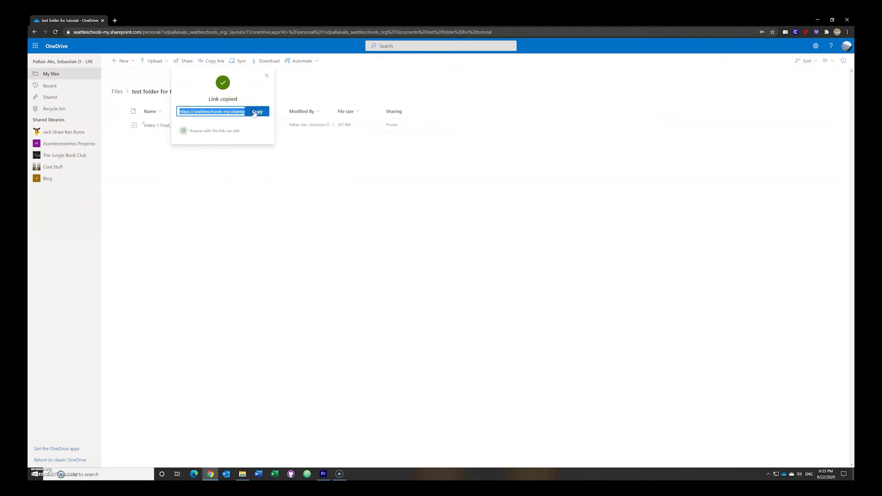
Step: Send the school ASB contact an Outlook email titled 'My video' with the pasted OneDrive link
click(227, 475)
click(187, 152)
text(lhs)
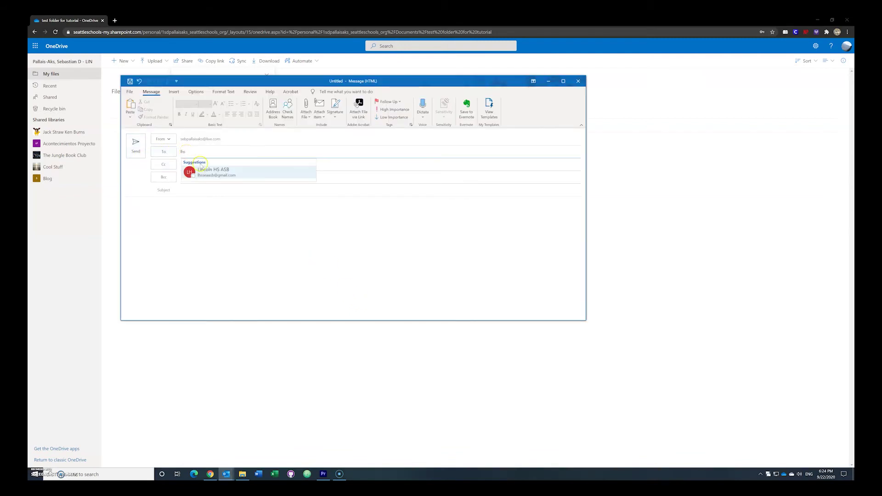
click(200, 169)
click(198, 191)
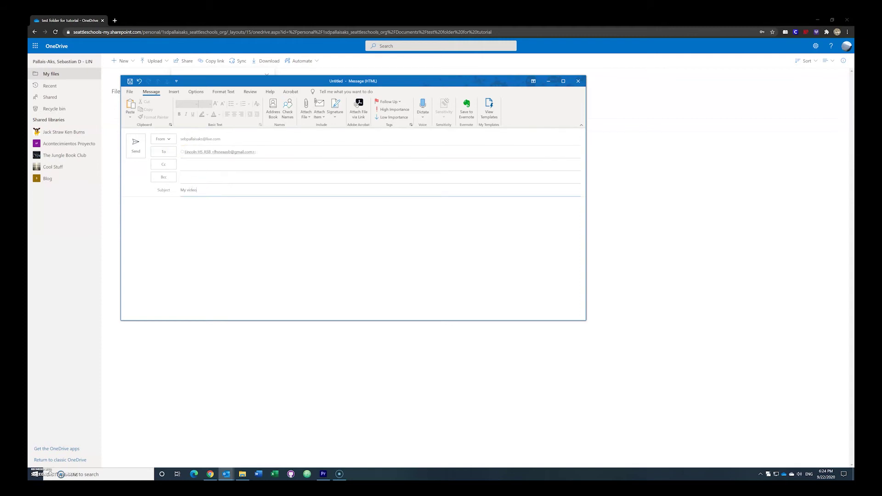
click(251, 237)
click(143, 147)
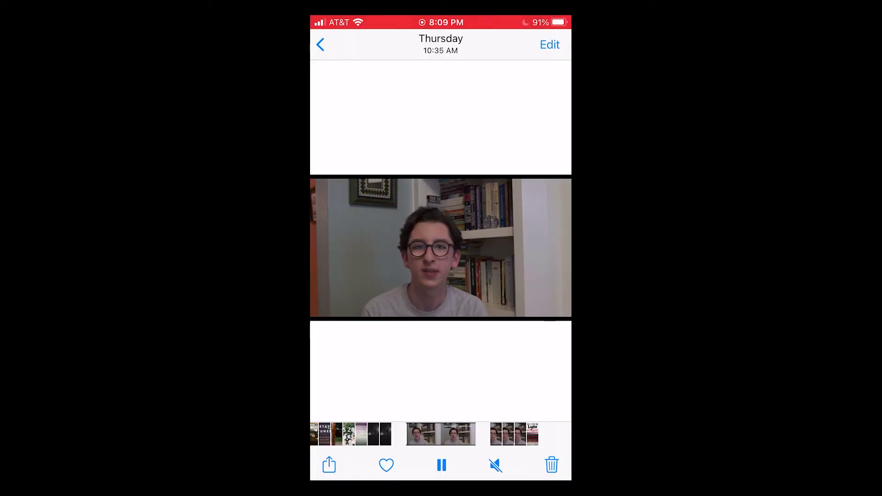
Step: Mail the video from Photos to the school ASB address with subject 'My video' and send it
click(329, 465)
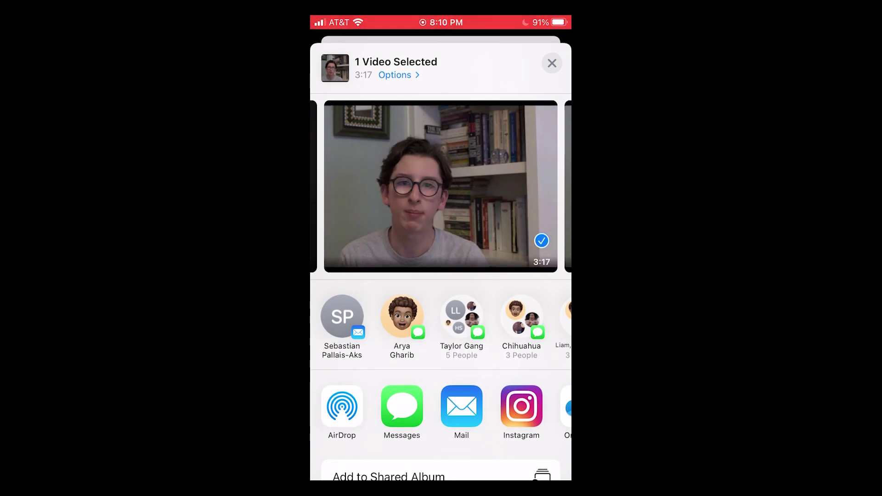
click(462, 407)
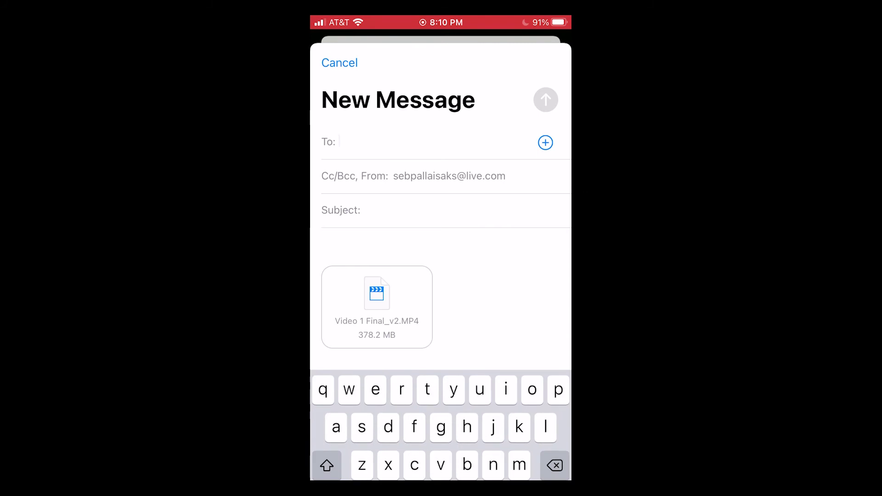
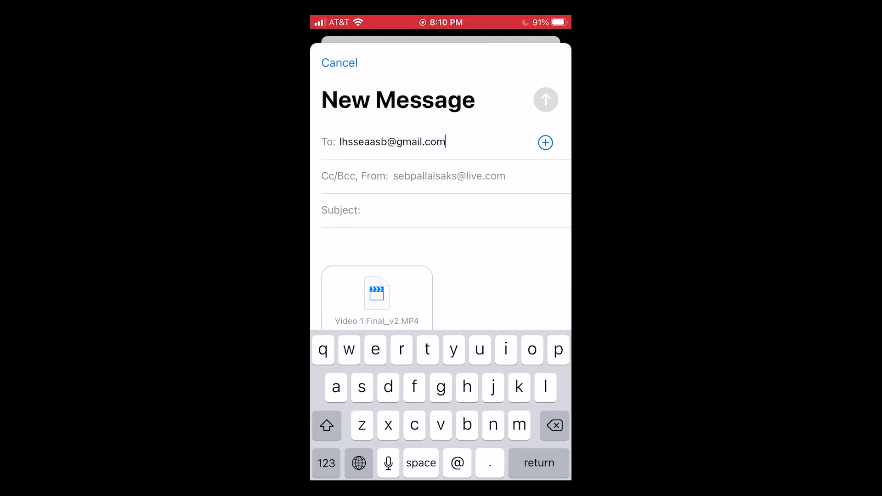
click(322, 240)
click(365, 210)
text(My)
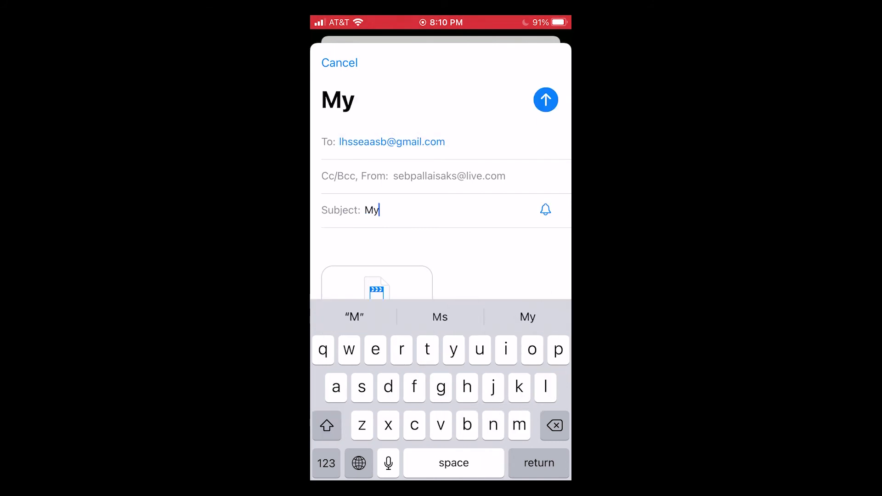
text( video)
click(546, 99)
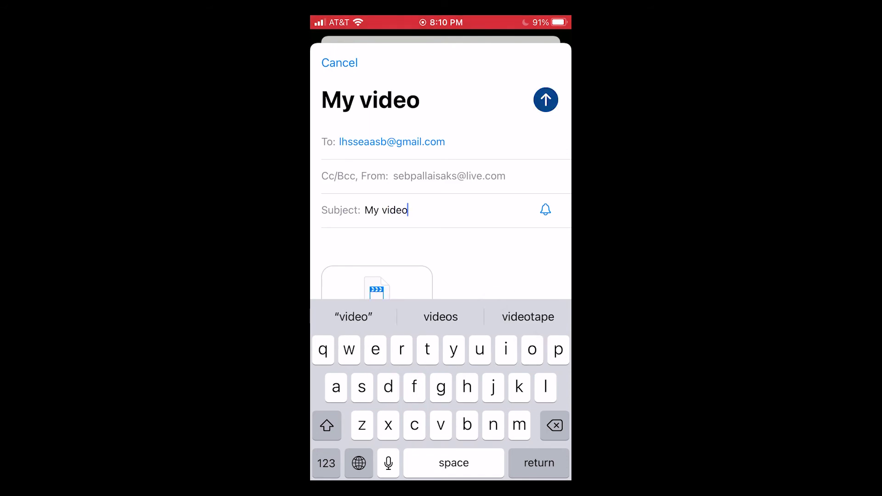